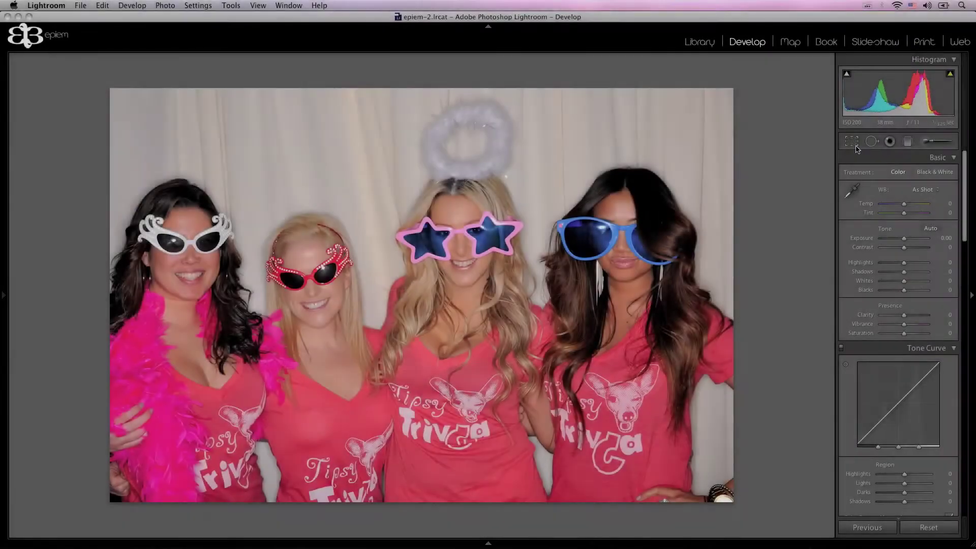
In Lightroom's Crop Overlay, tighten the crop from the top-left to cut most of the leftmost woman, angle -0.14.
click(853, 144)
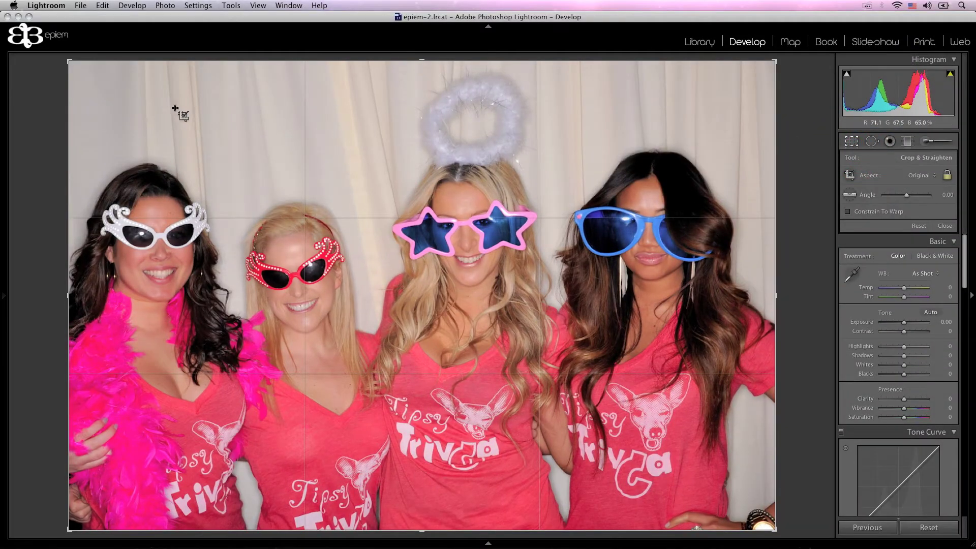
drag(70, 62, 216, 157)
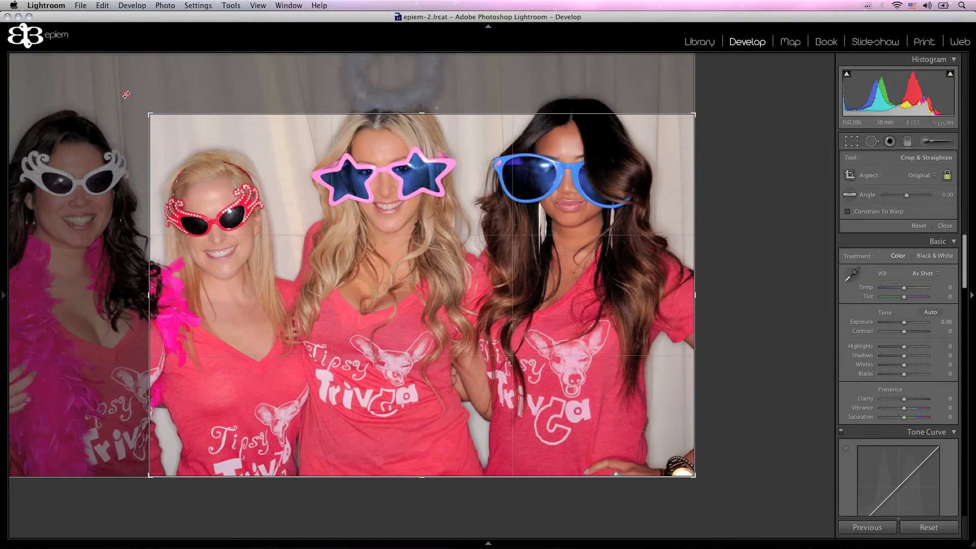
drag(126, 94, 155, 119)
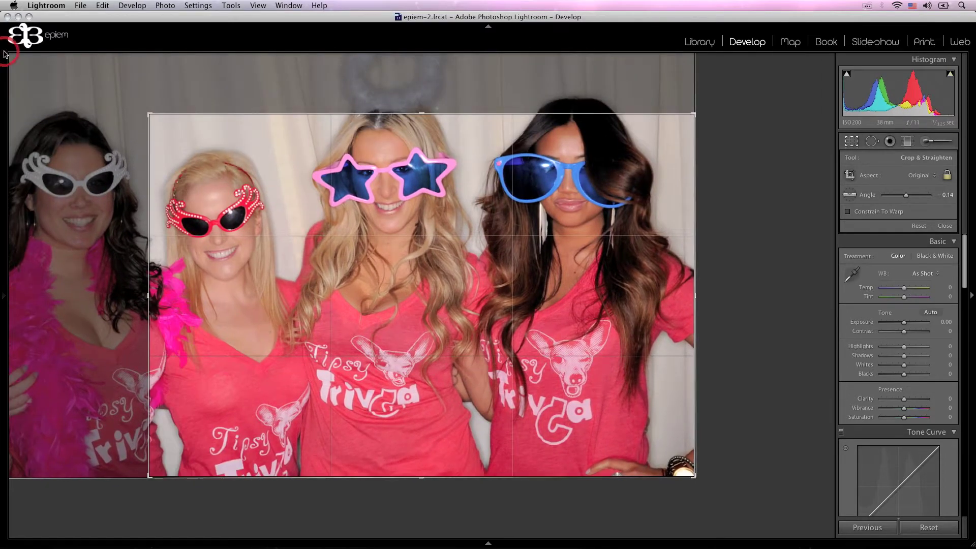
Unlock the aspect ratio, redraw a free crop over the middle women, and tilt the photo to 36.16°.
mouse_move(906, 195)
mouse_down()
mouse_move(886, 197)
mouse_move(903, 195)
mouse_up()
click(948, 176)
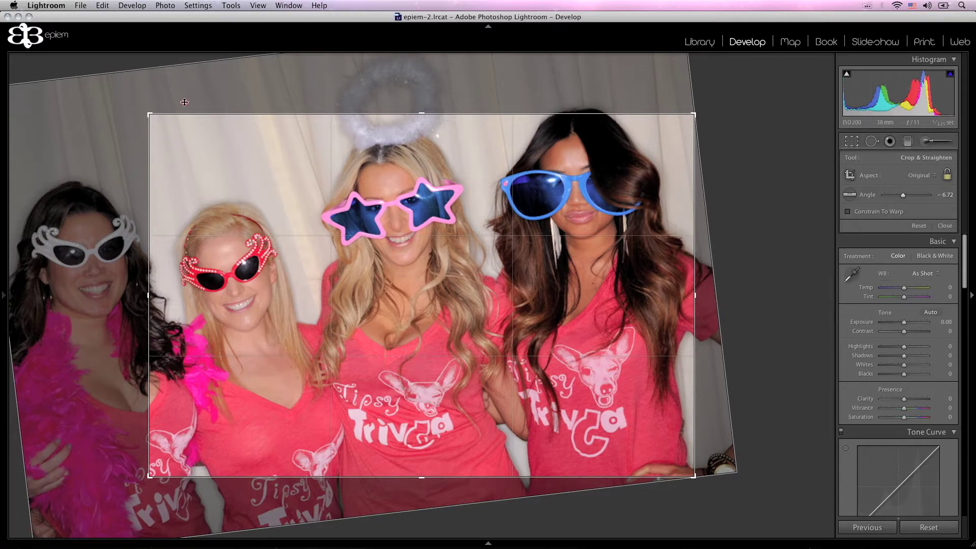
drag(185, 102, 195, 209)
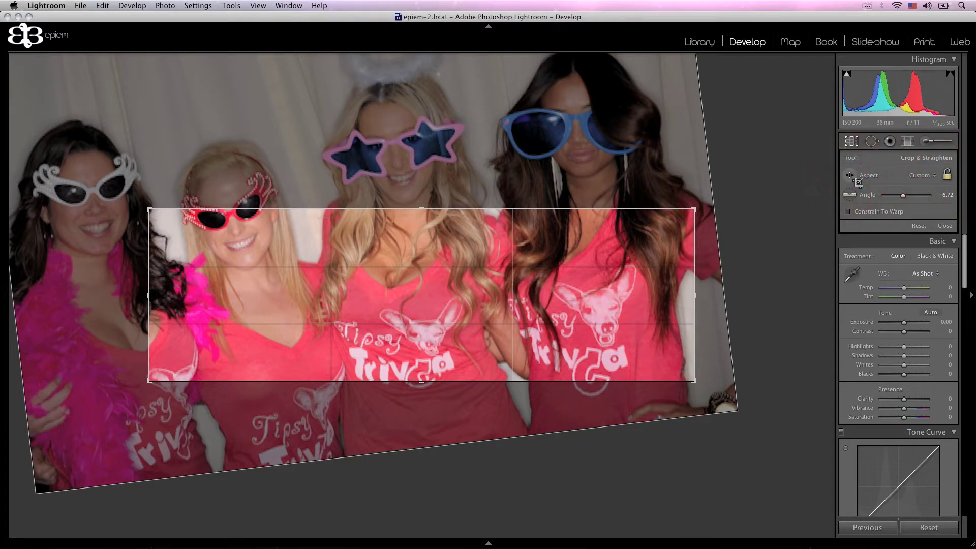
drag(424, 184, 63, 439)
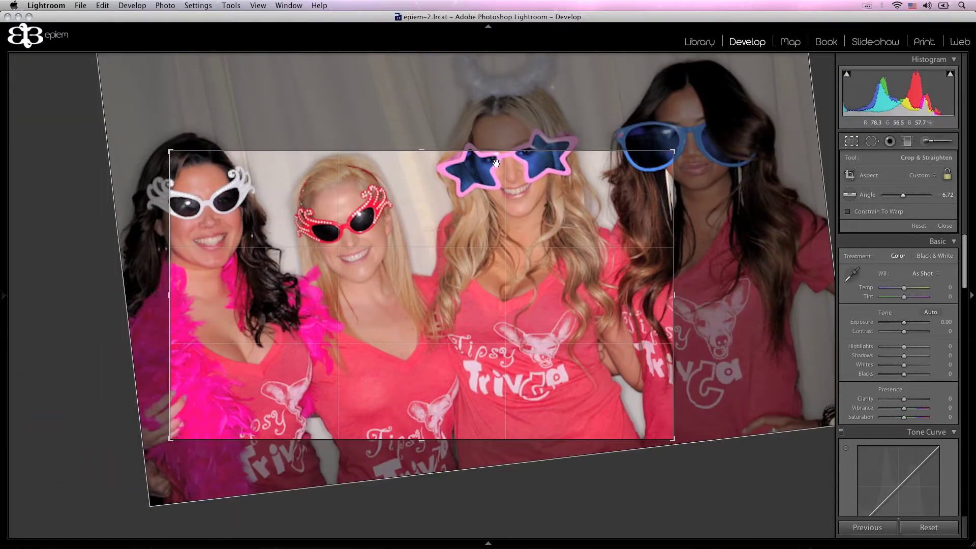
drag(512, 122, 621, 224)
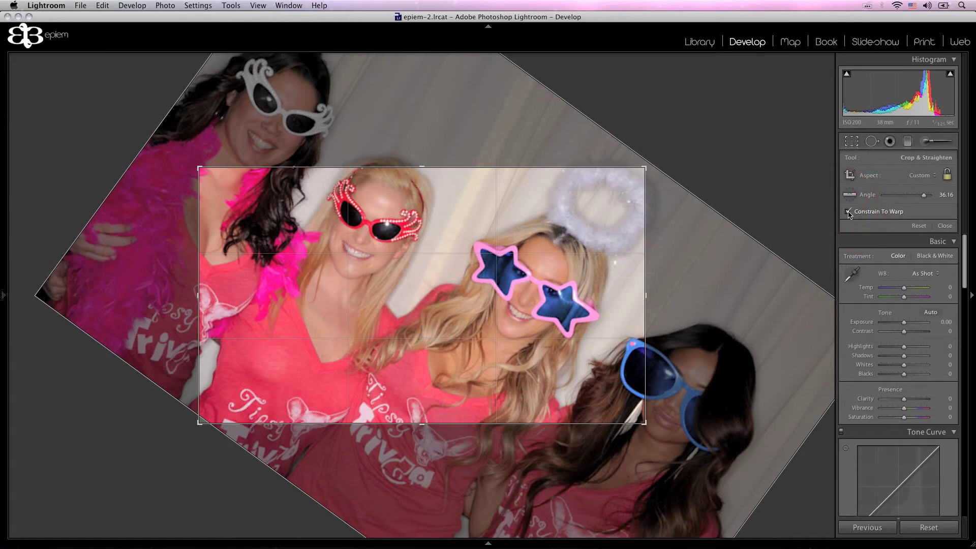
Reset the angle to 0.00, frame all four women just inside the full frame, and apply the crop.
click(918, 226)
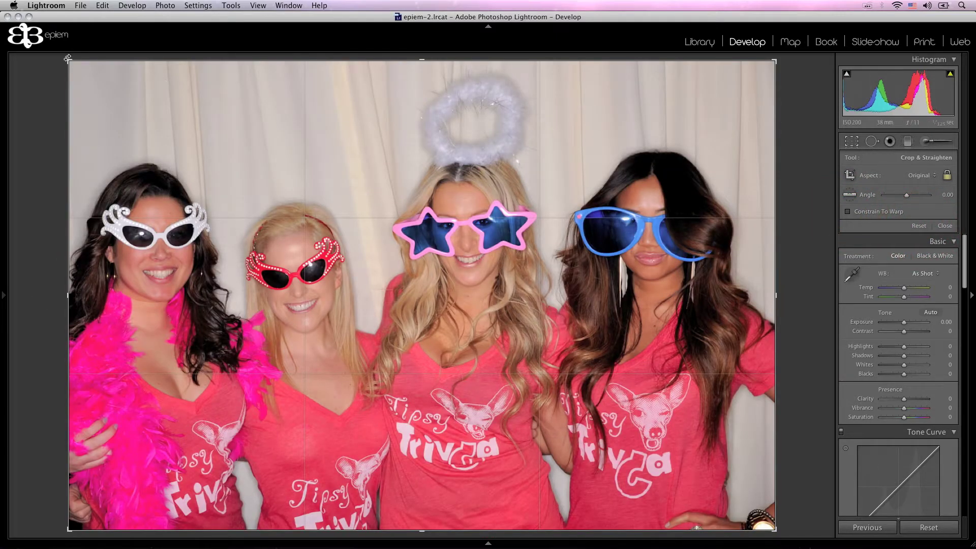
drag(68, 60, 156, 117)
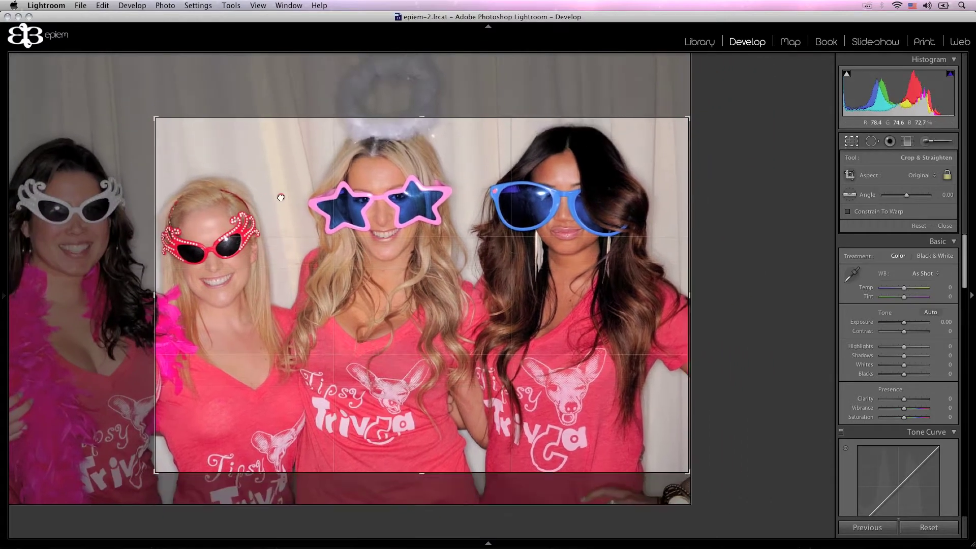
drag(281, 198, 349, 235)
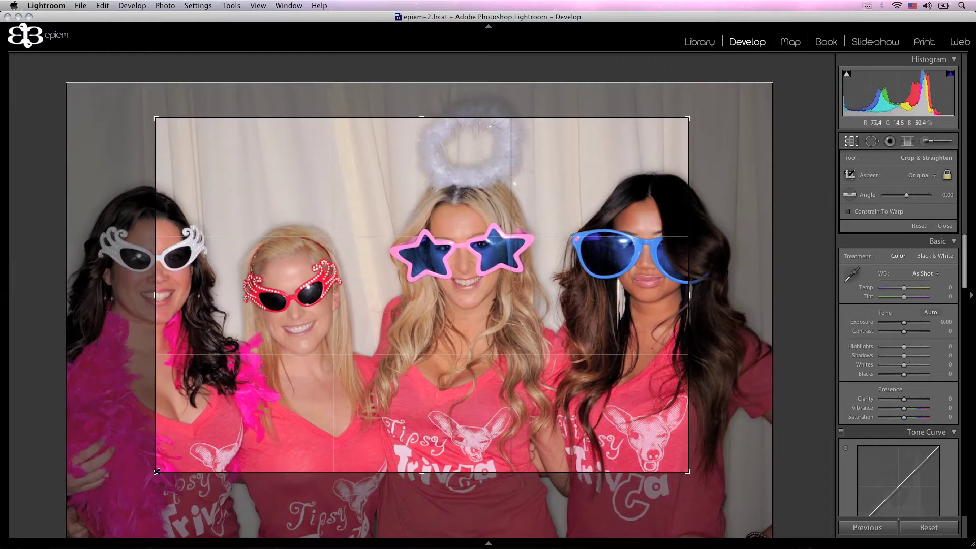
drag(155, 473, 126, 490)
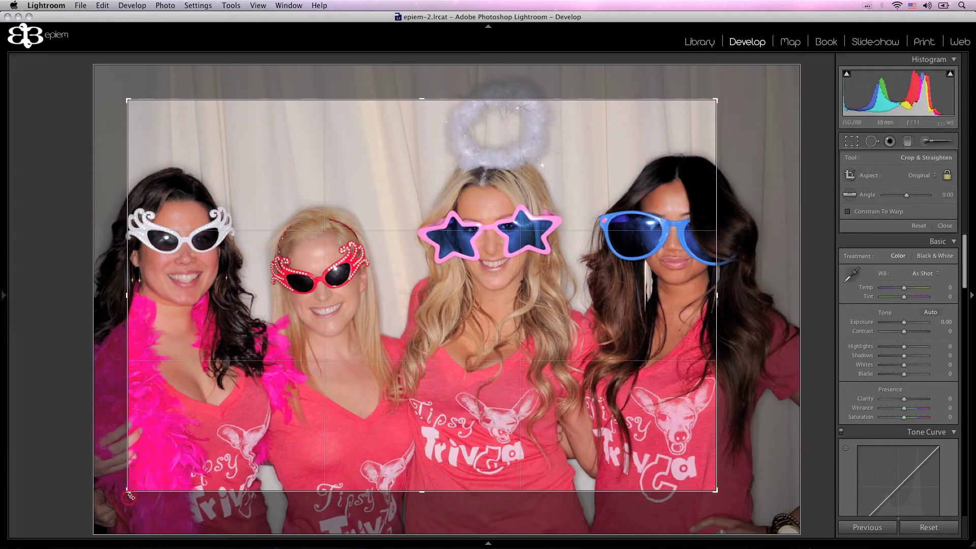
drag(220, 472, 216, 468)
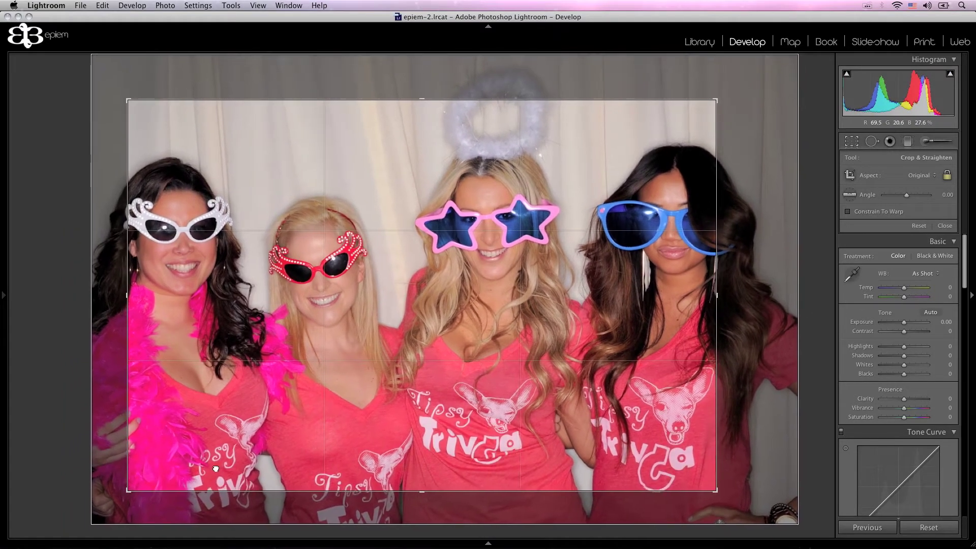
key(Return)
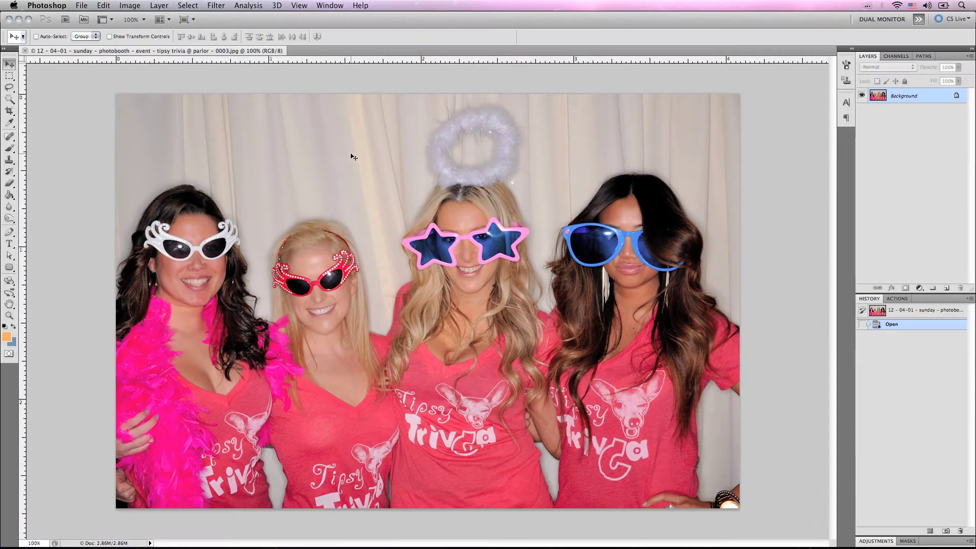
Draw a rule-of-thirds crop box around all four women, trimming the top and side edges.
key(c)
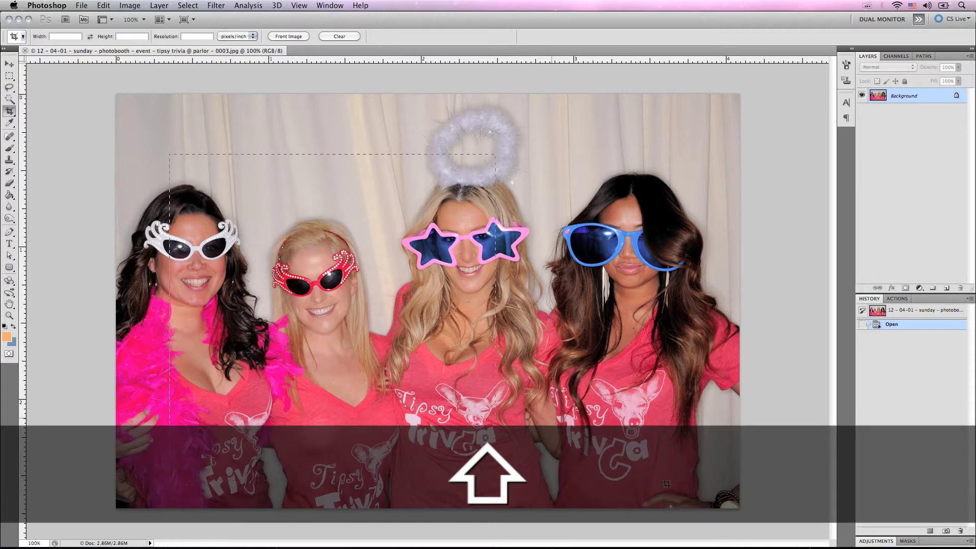
drag(642, 453, 698, 481)
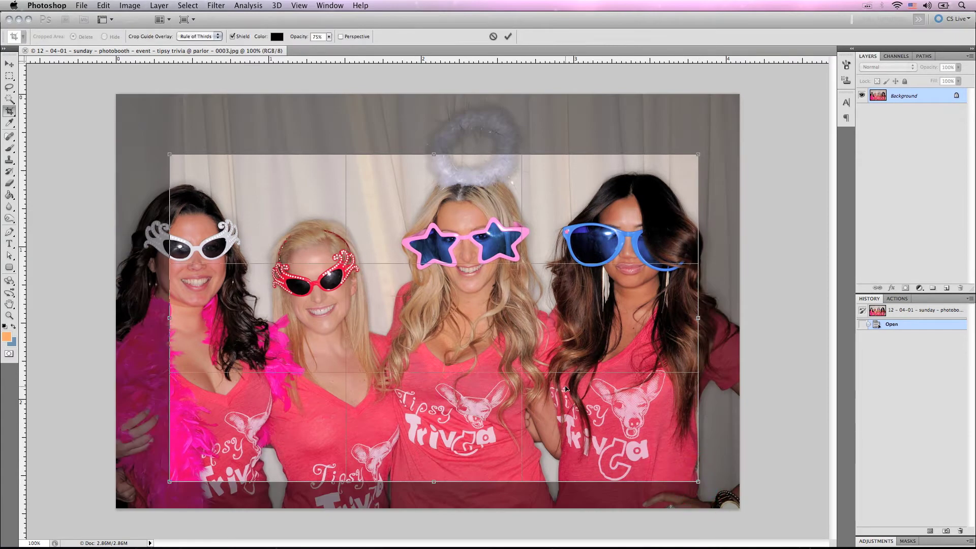
drag(567, 389, 548, 389)
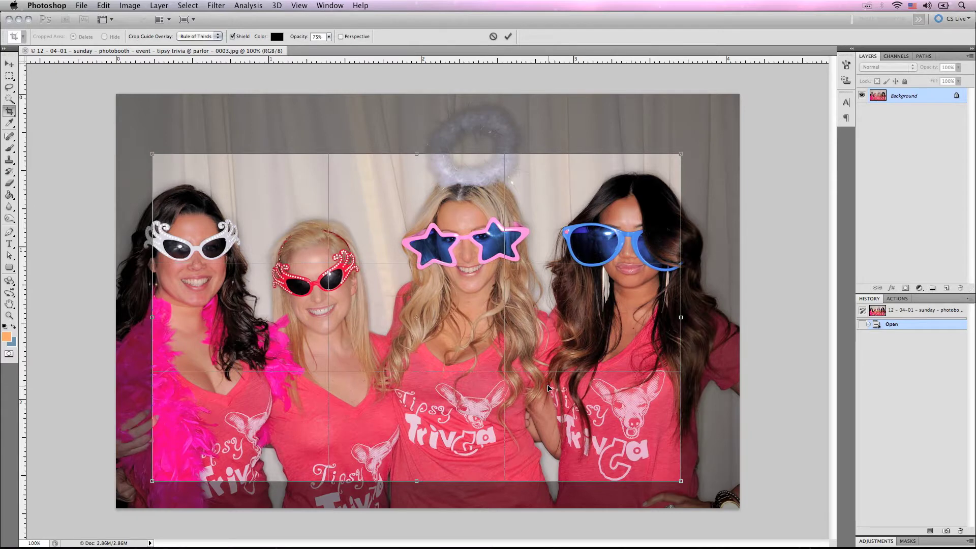
mouse_move(151, 155)
mouse_down()
mouse_move(224, 207)
mouse_move(237, 148)
mouse_move(144, 153)
mouse_move(324, 143)
mouse_move(403, 127)
mouse_move(217, 154)
mouse_move(154, 144)
mouse_up()
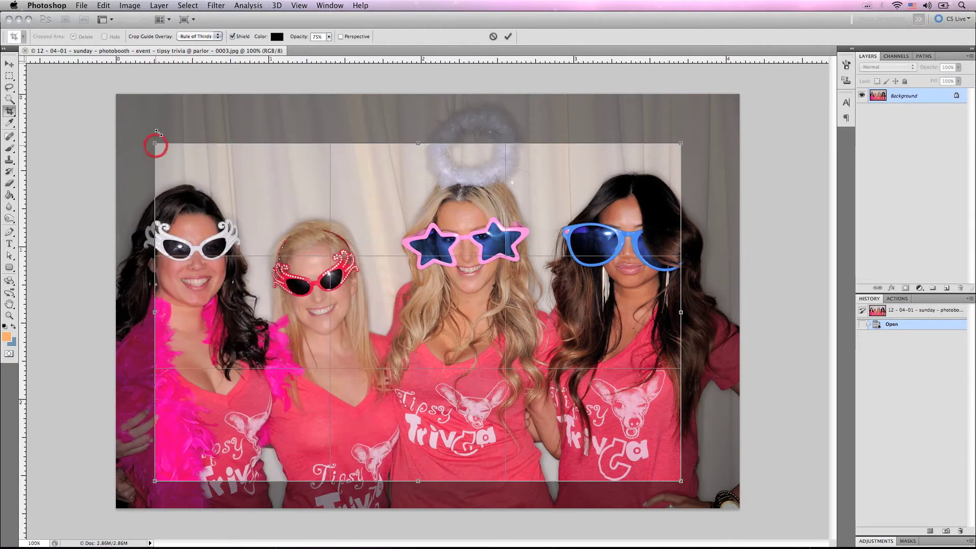
Switch the crop guide overlay to Grid and shrink the crop to the two right women.
click(217, 36)
click(213, 43)
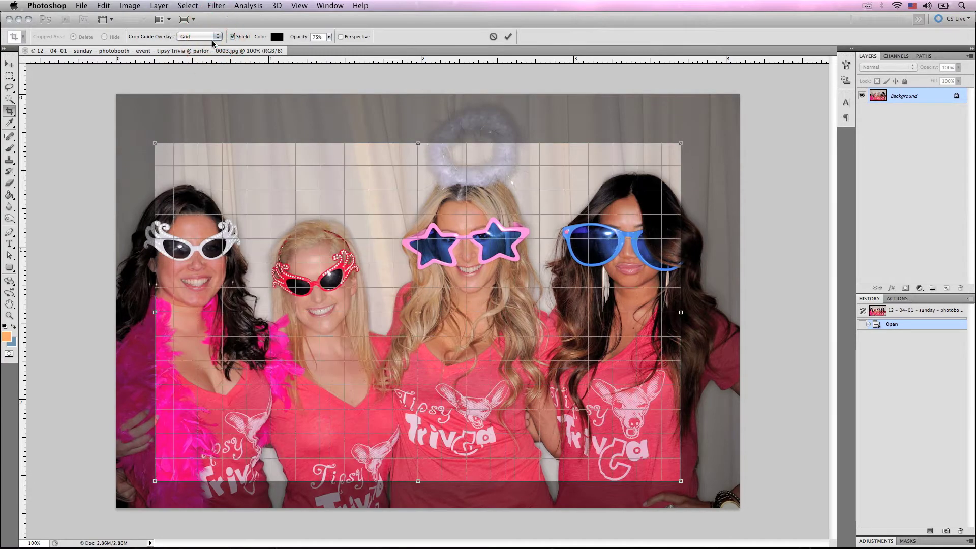
drag(156, 140, 375, 122)
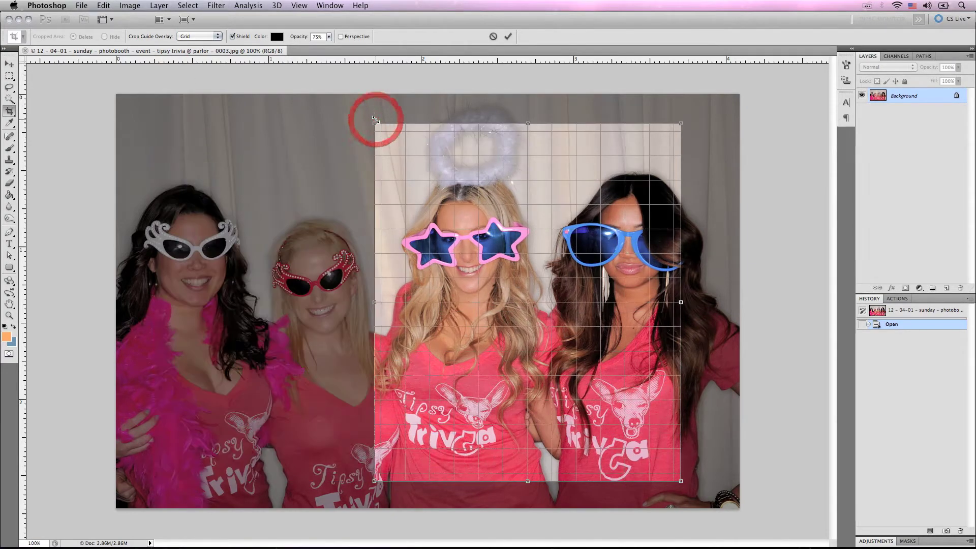
Set the crop guide overlay to None, widen the crop leftward, and toggle the Shield off and on.
click(217, 37)
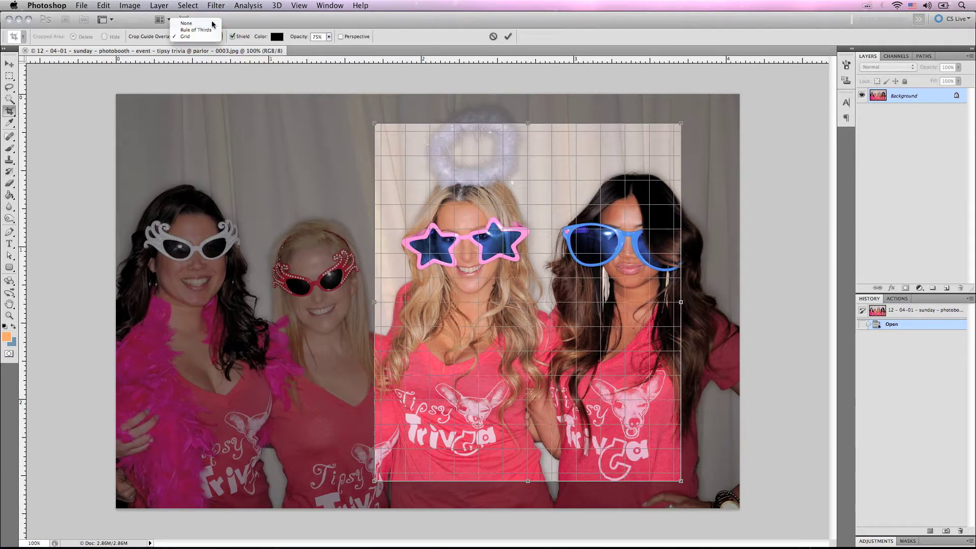
click(195, 23)
drag(375, 124, 190, 136)
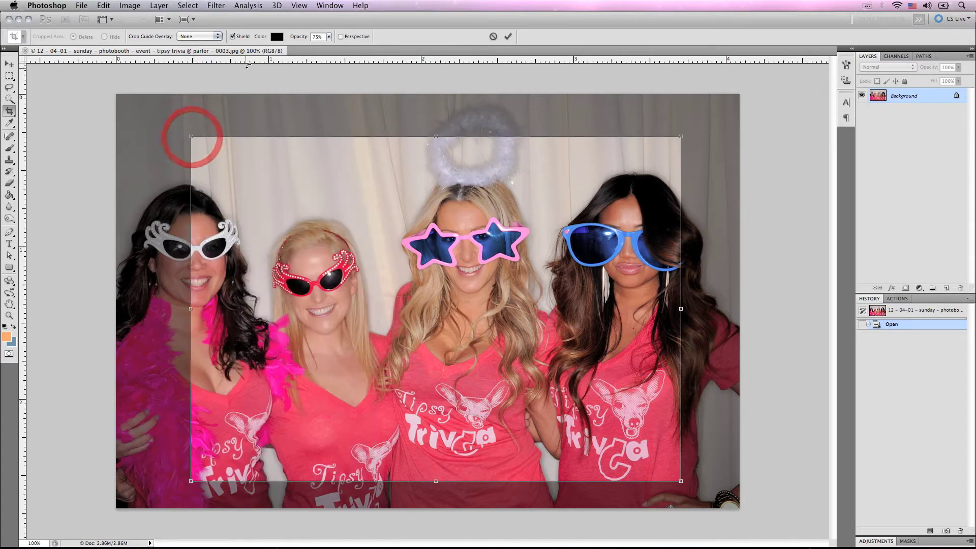
click(233, 37)
click(232, 37)
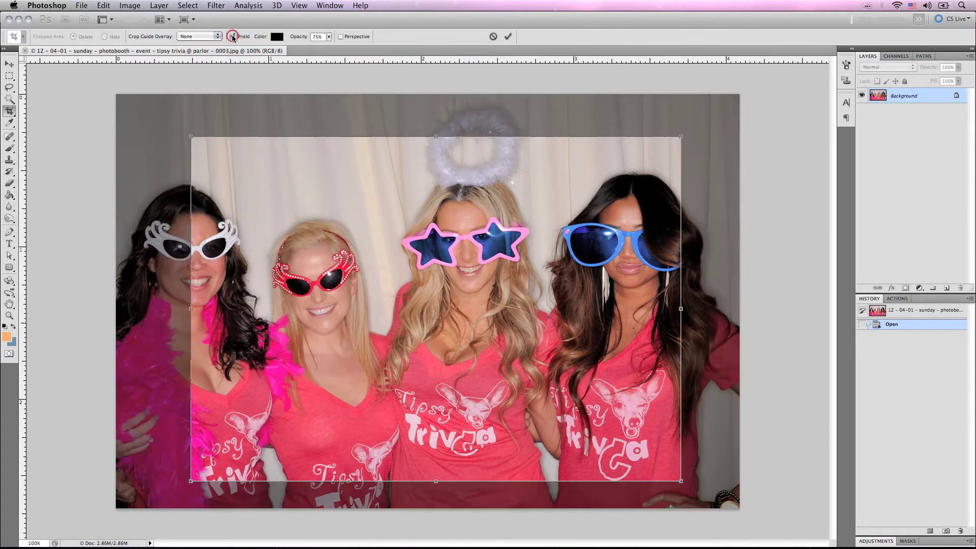
Try a Perspective crop, turn it off, extend the top-left corner, and commit the rectangular crop.
click(341, 36)
drag(191, 137, 256, 232)
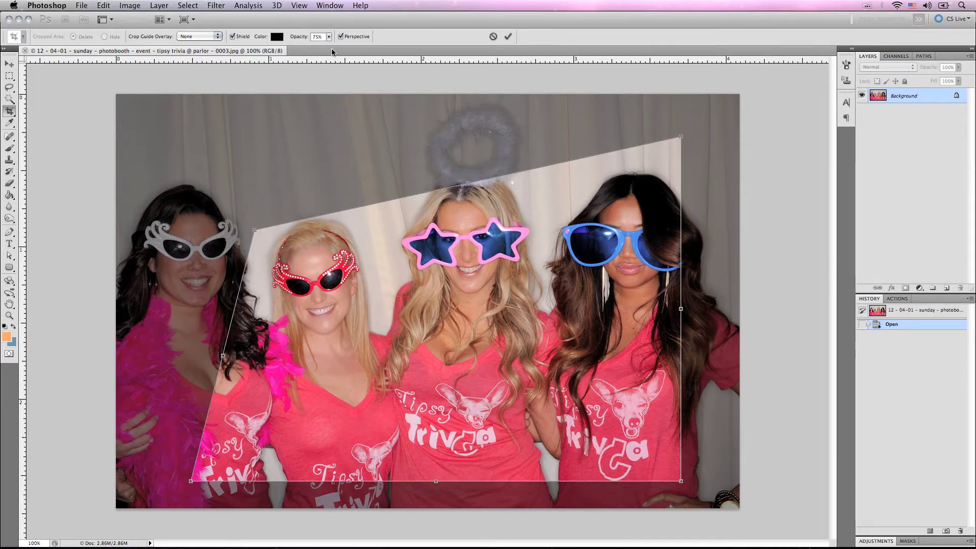
click(340, 37)
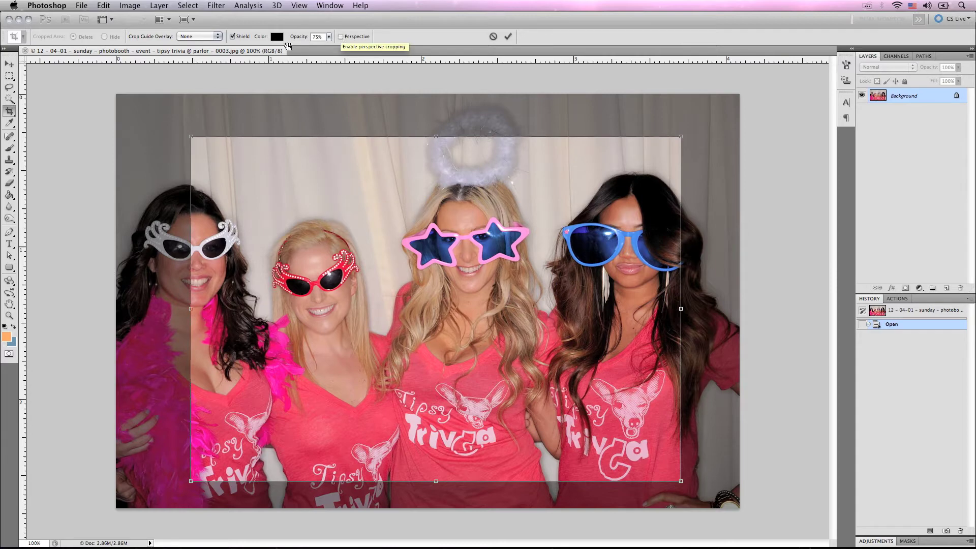
drag(191, 137, 148, 131)
key(Return)
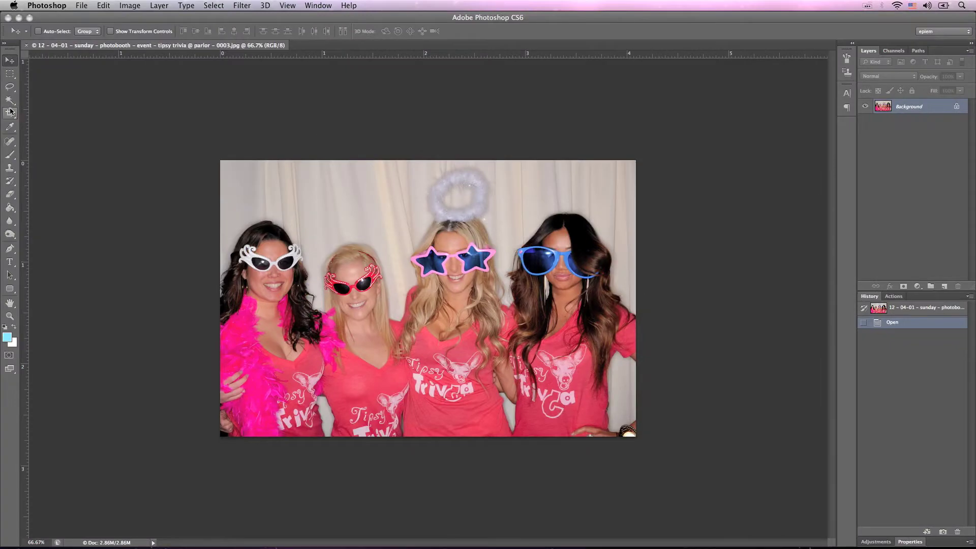
With the CS6 Crop tool, trim the rule-of-thirds crop box inward from the top-left corner.
click(10, 113)
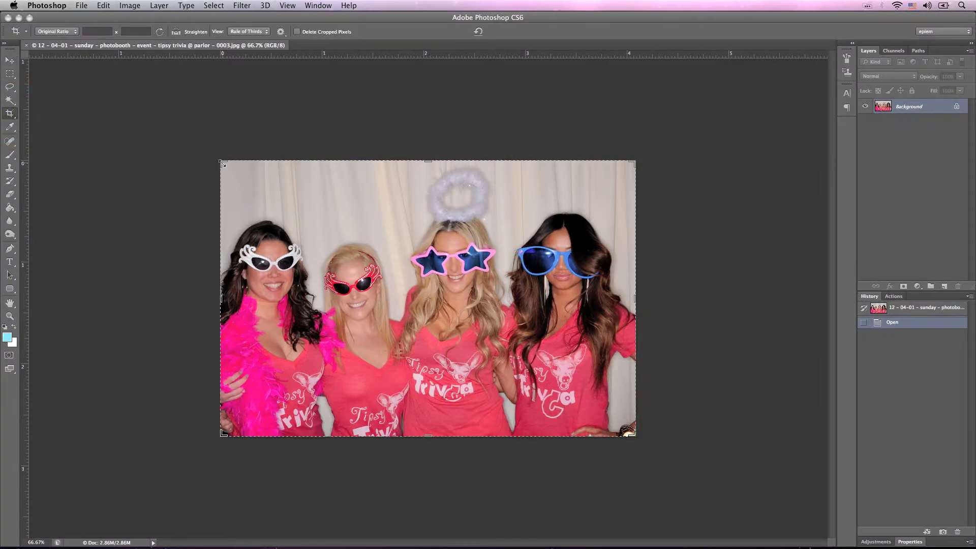
mouse_move(222, 163)
mouse_down()
mouse_move(372, 269)
mouse_move(336, 214)
mouse_move(309, 196)
mouse_move(408, 113)
mouse_move(339, 159)
mouse_move(321, 209)
mouse_move(296, 233)
mouse_move(313, 211)
mouse_move(261, 162)
mouse_move(237, 169)
mouse_up()
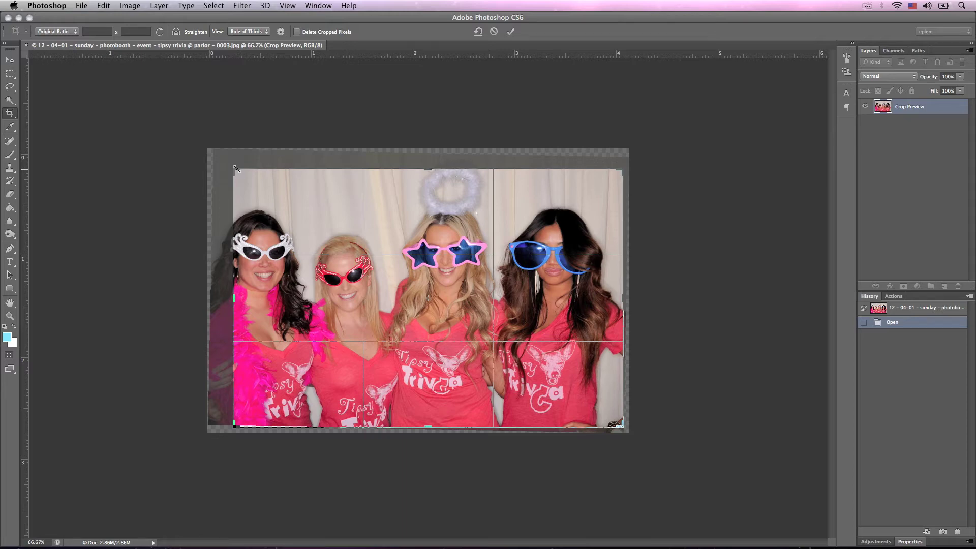
click(249, 31)
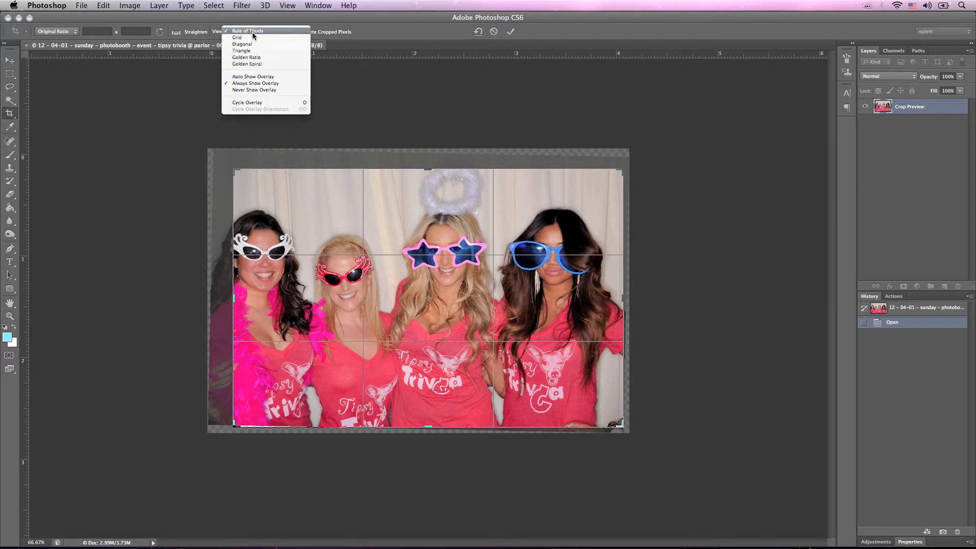
Try the Grid, Triangle, Golden Ratio and Golden Spiral crop overlays.
click(251, 37)
click(253, 36)
click(253, 36)
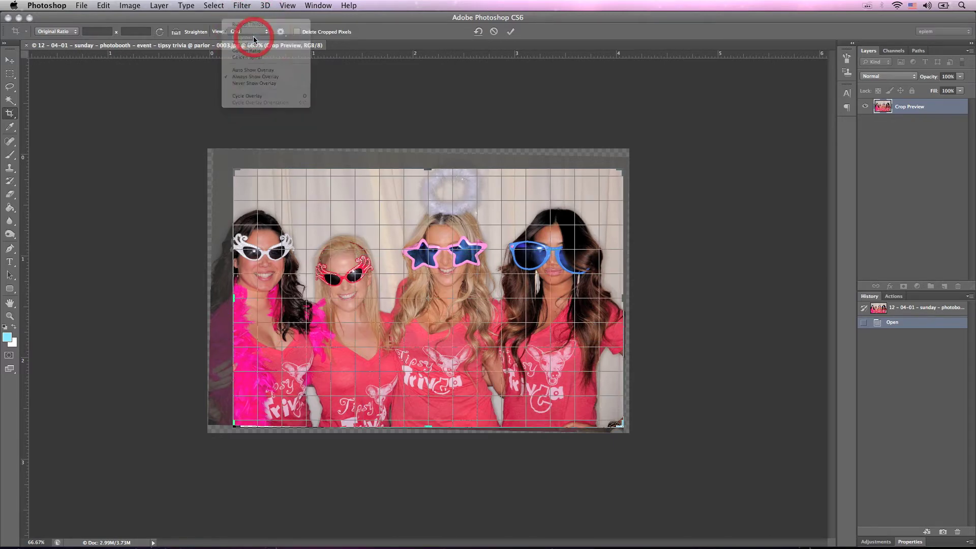
click(256, 44)
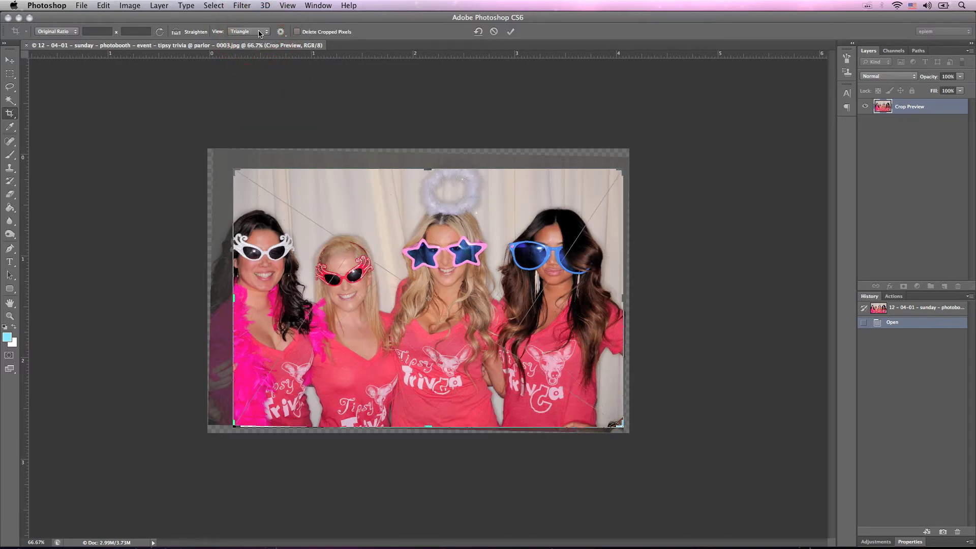
click(259, 32)
click(257, 39)
click(260, 32)
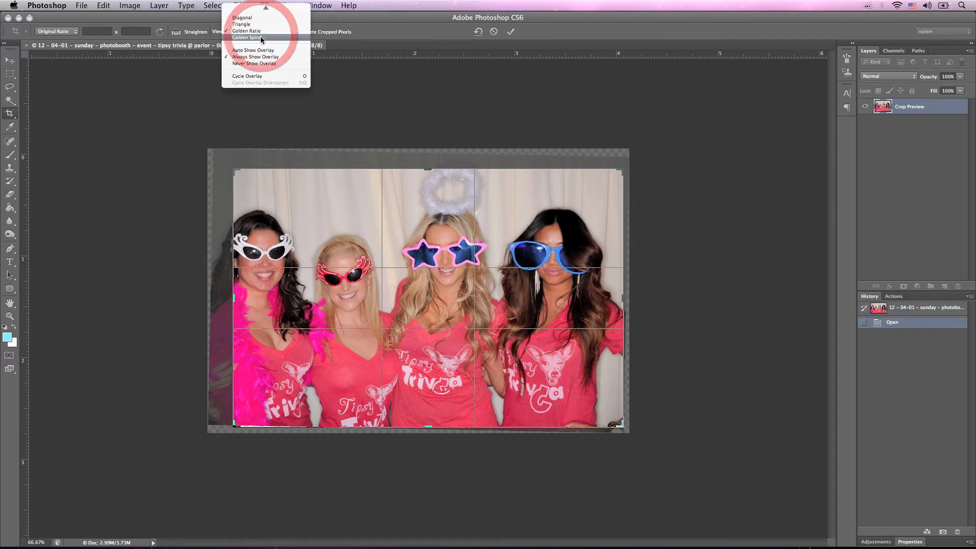
click(260, 37)
Cycle the overlay display through Auto Show, Always Show and Never Show, ending on Always Show.
click(261, 32)
click(263, 44)
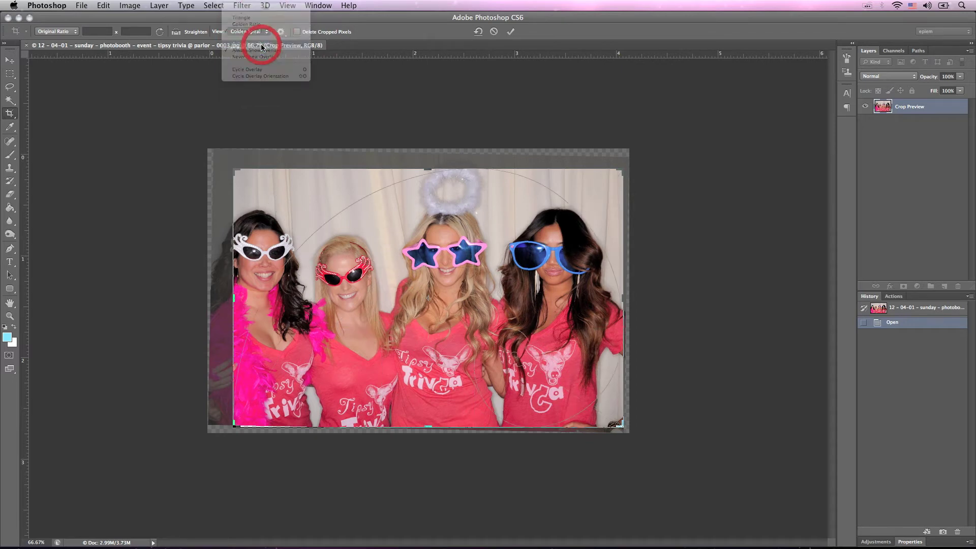
click(261, 32)
click(262, 50)
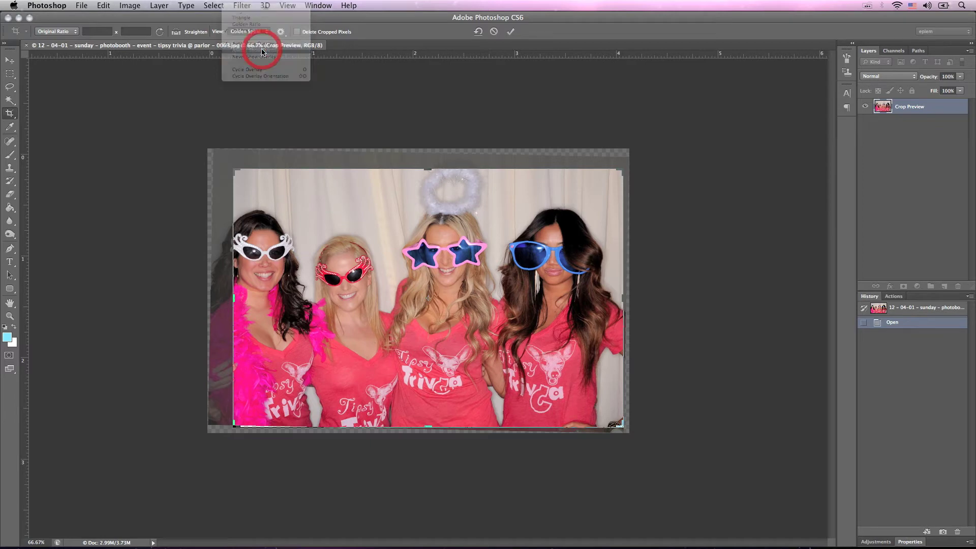
click(262, 32)
click(262, 56)
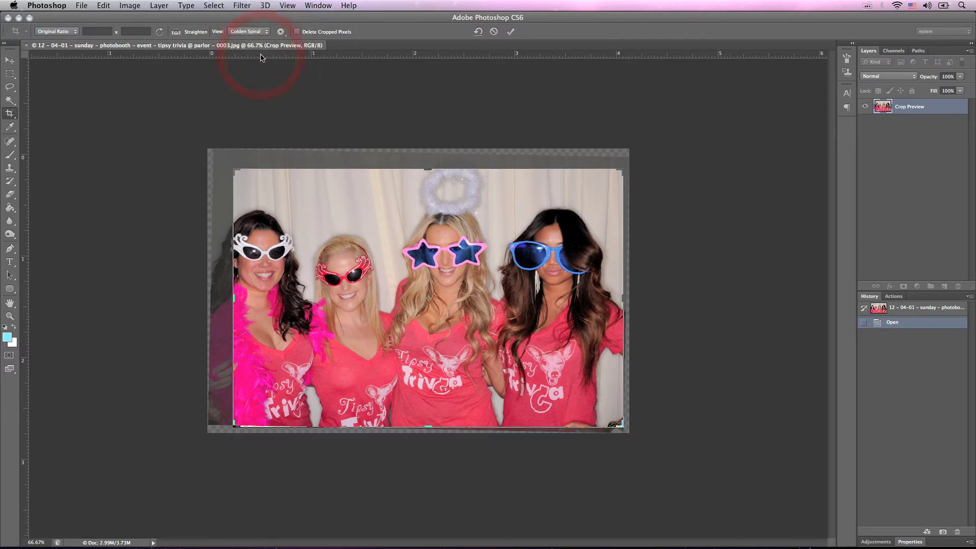
click(261, 31)
click(262, 50)
Return the crop overlay to Rule of Thirds.
click(261, 31)
mouse_move(267, 3)
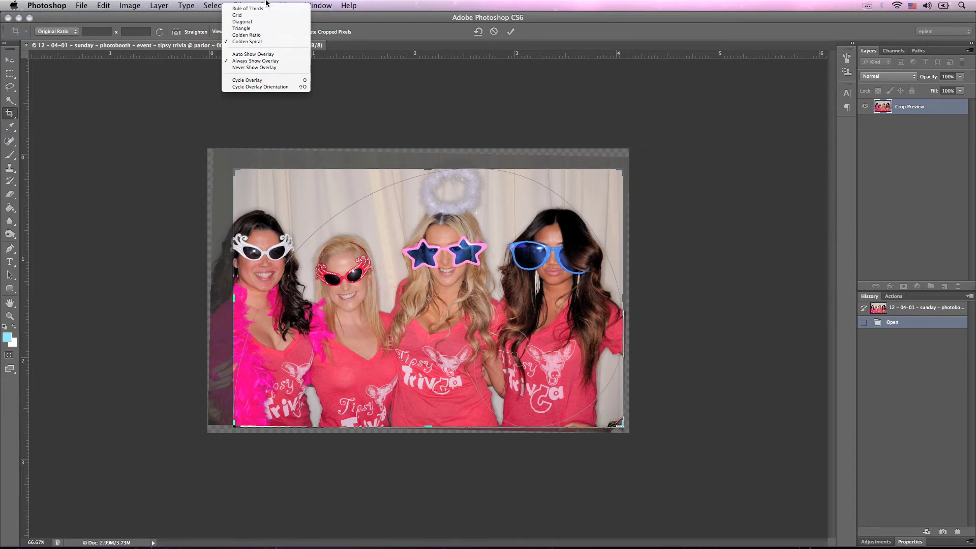
click(265, 8)
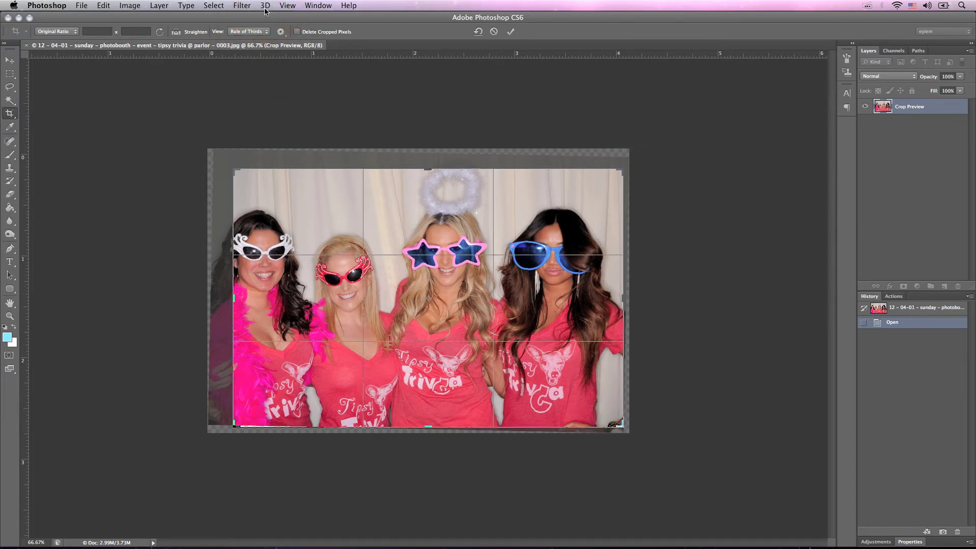
click(72, 36)
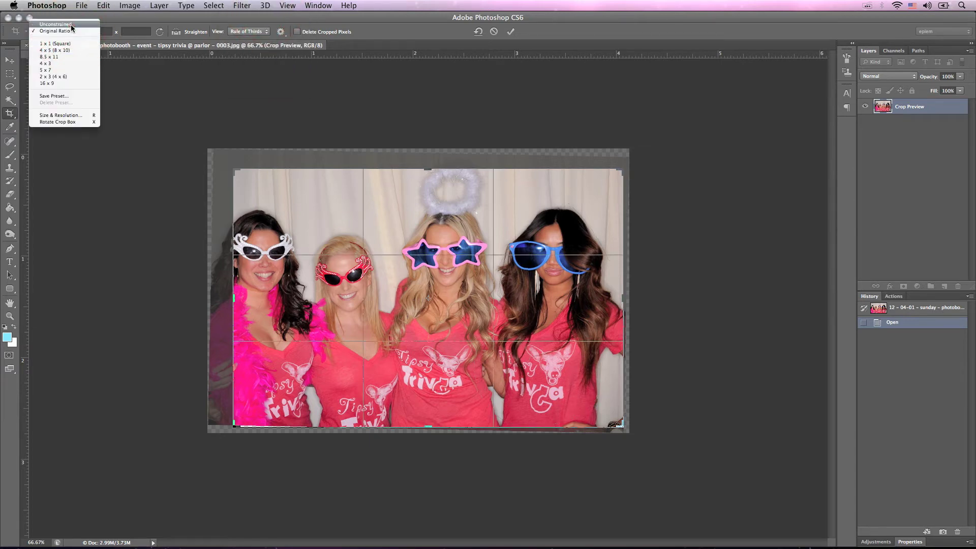
Set the crop ratio to Unconstrained, lower the top edge, then lock it to Original Ratio.
click(72, 25)
mouse_move(431, 168)
mouse_down()
mouse_move(432, 196)
mouse_move(426, 172)
mouse_up()
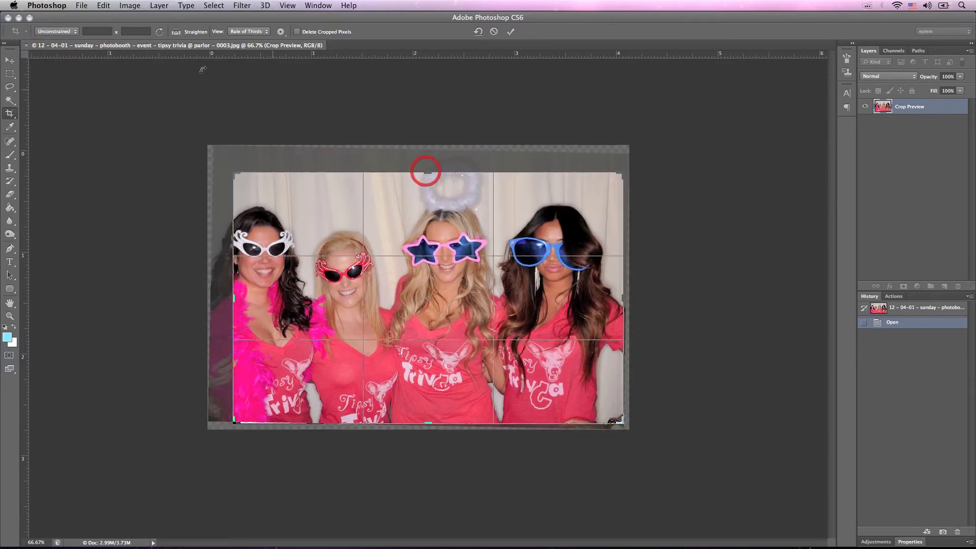
click(59, 32)
click(65, 38)
Try the 1 x 1 (Square) and 4 x 5 crop ratios, then go back to Original Ratio.
click(66, 31)
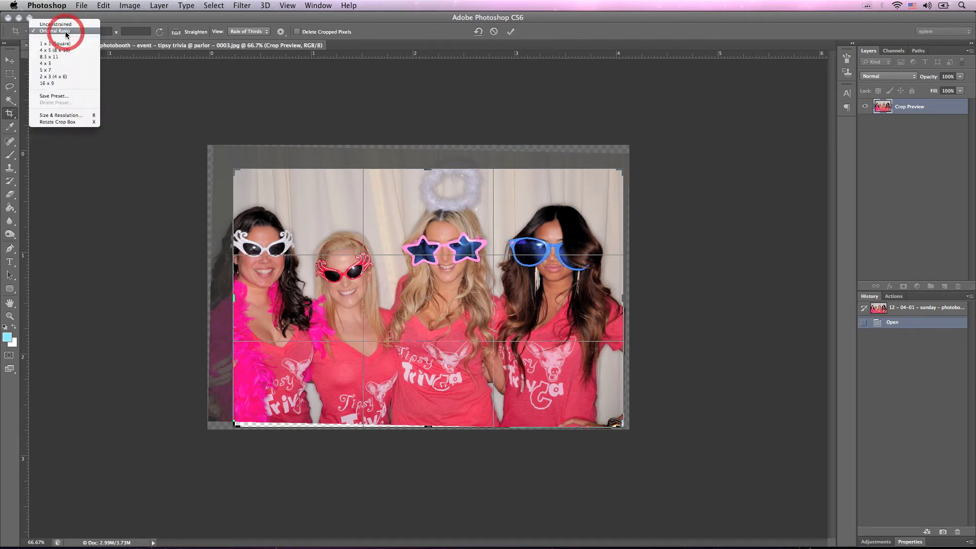
click(60, 44)
click(67, 32)
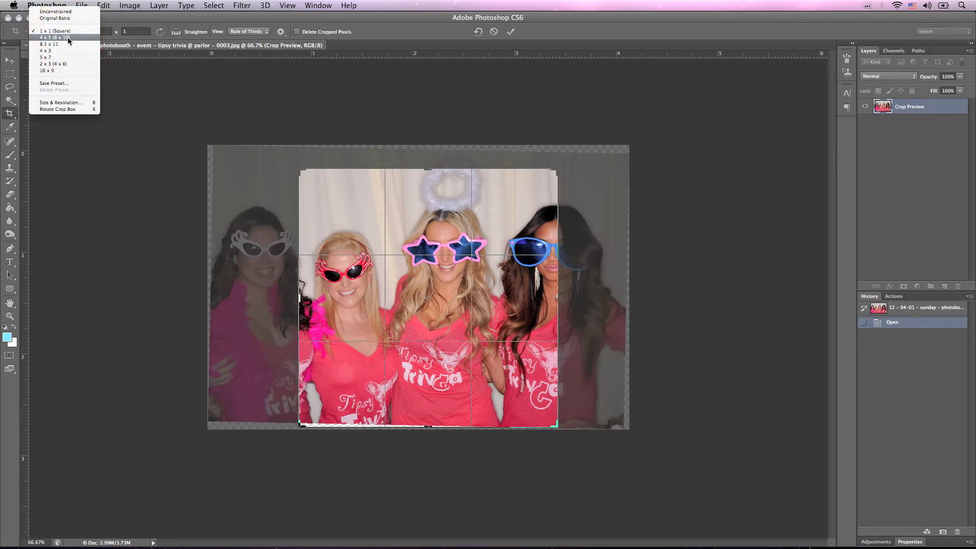
click(69, 38)
click(69, 33)
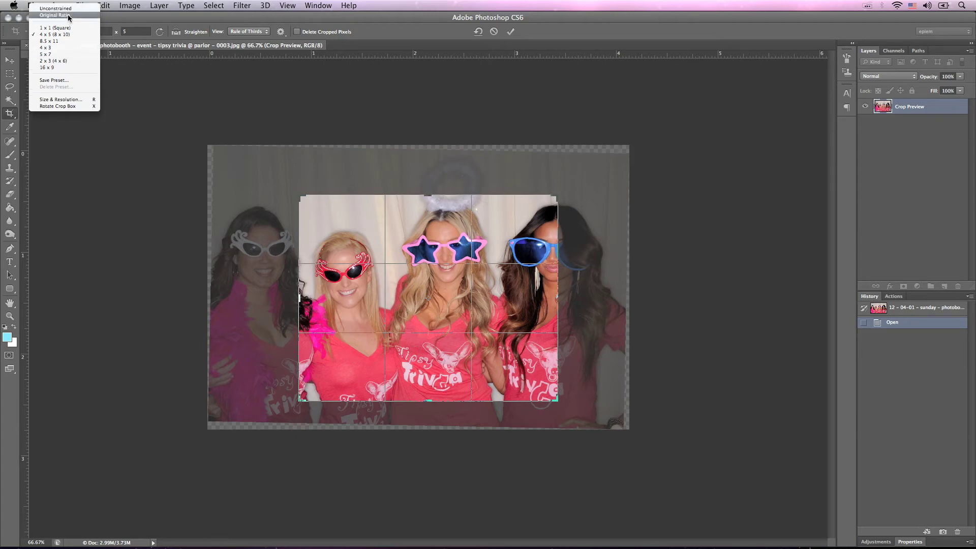
click(68, 16)
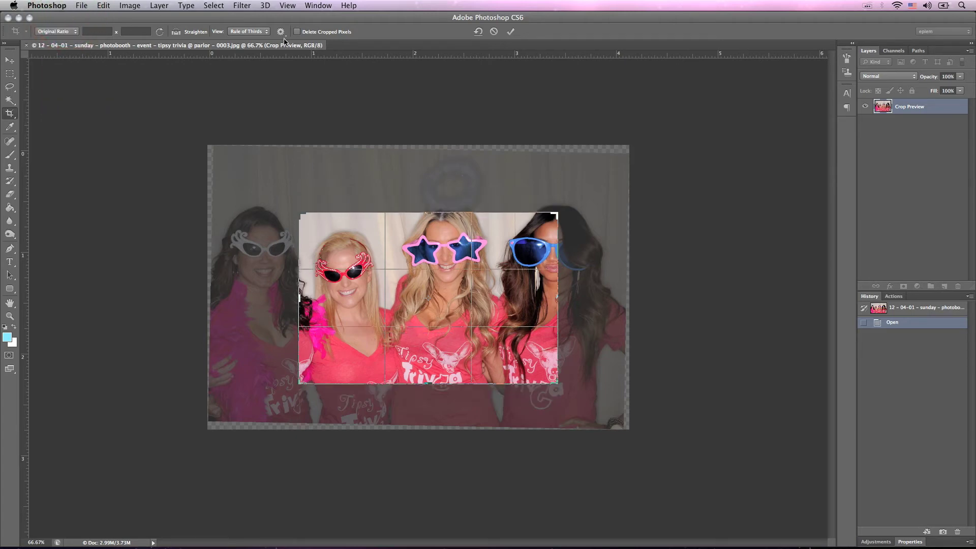
click(281, 32)
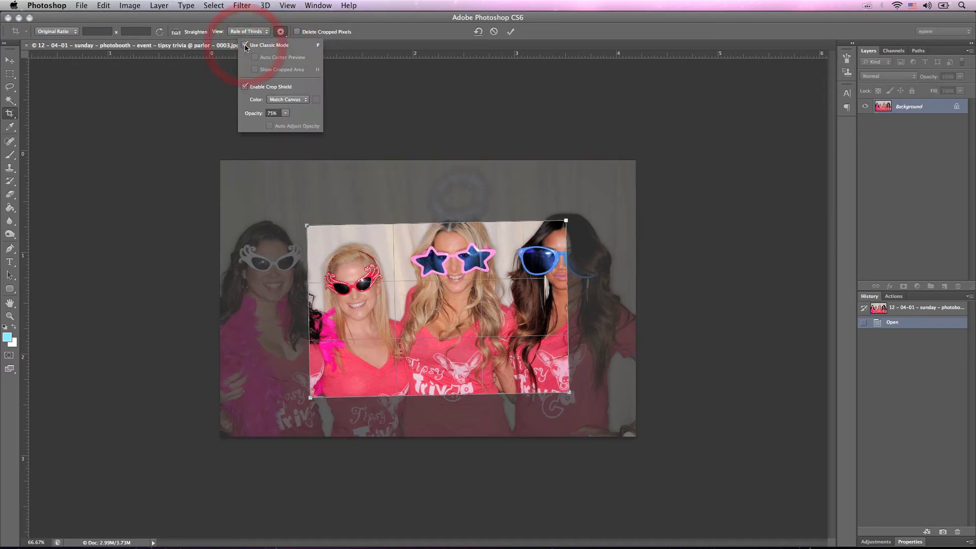
Toggle Classic Mode and Auto Center Preview, hide the cropped area, and shrink the crop from its top-left corner.
click(245, 46)
click(246, 45)
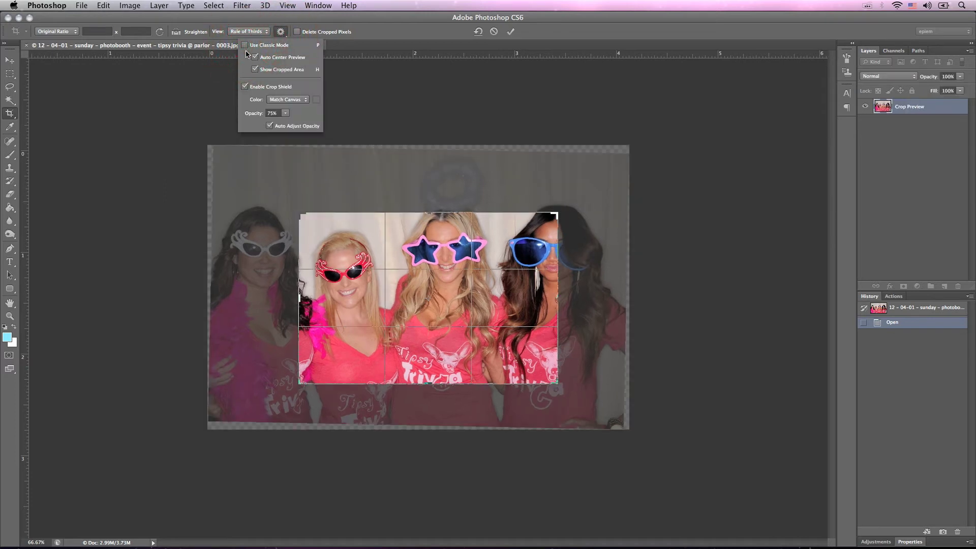
click(256, 57)
click(256, 57)
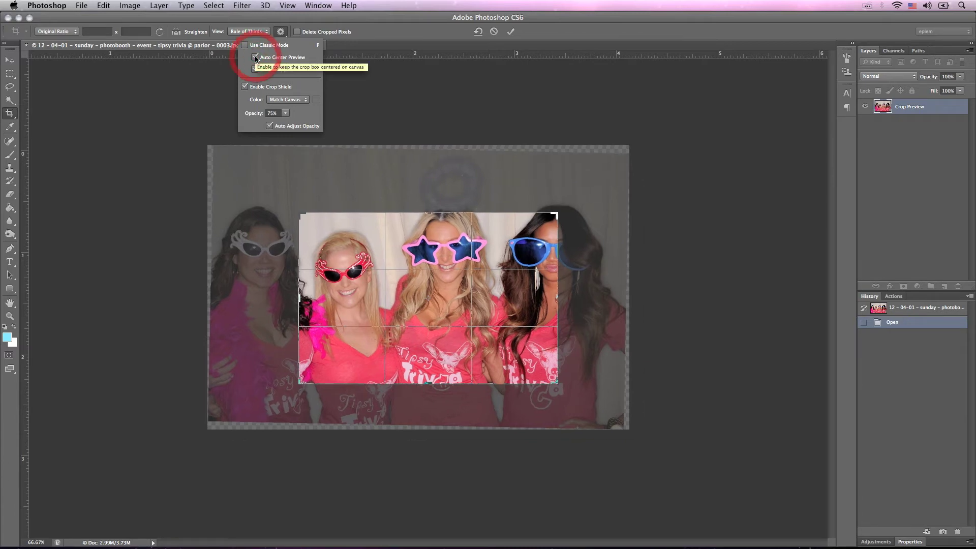
click(255, 69)
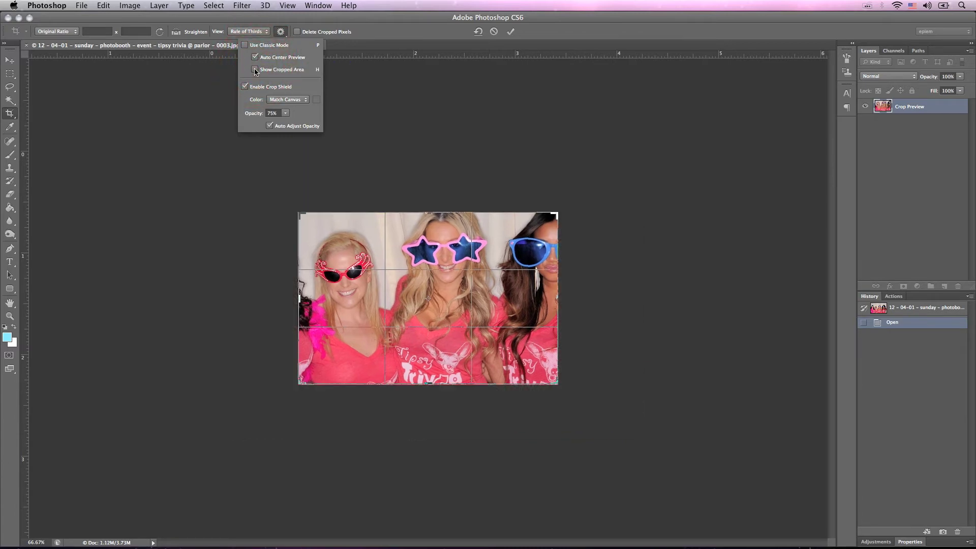
click(300, 206)
drag(299, 213, 257, 179)
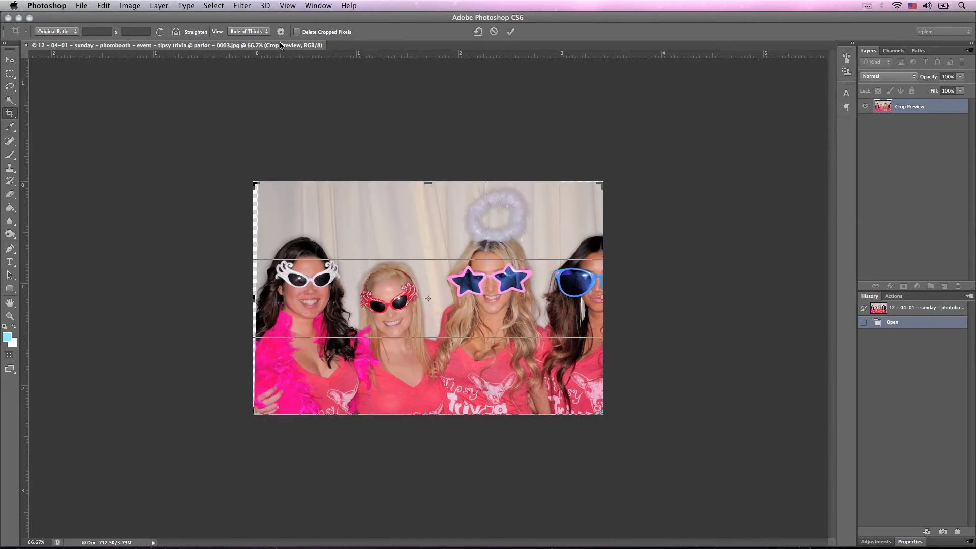
Switch the crop shield off and back on so the area outside stays shaded.
click(281, 32)
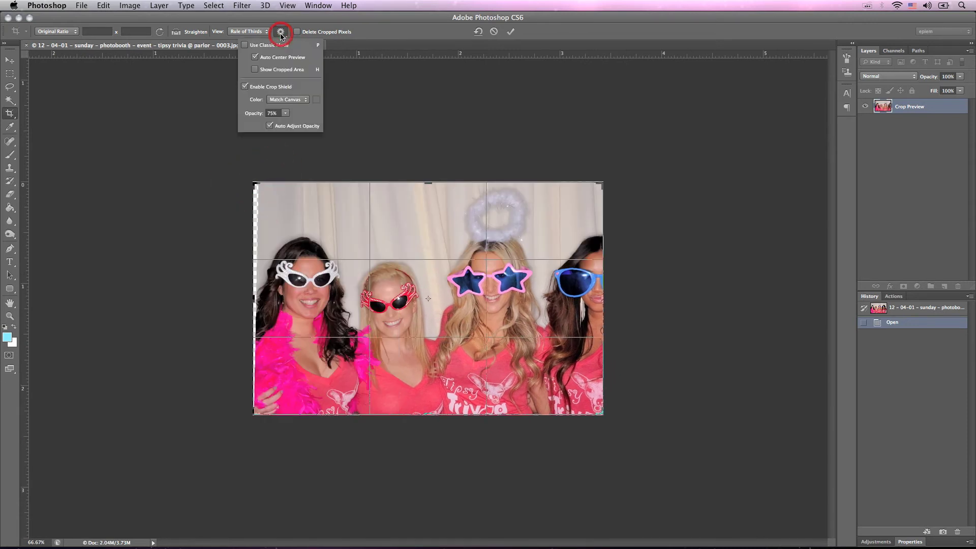
click(246, 87)
click(246, 87)
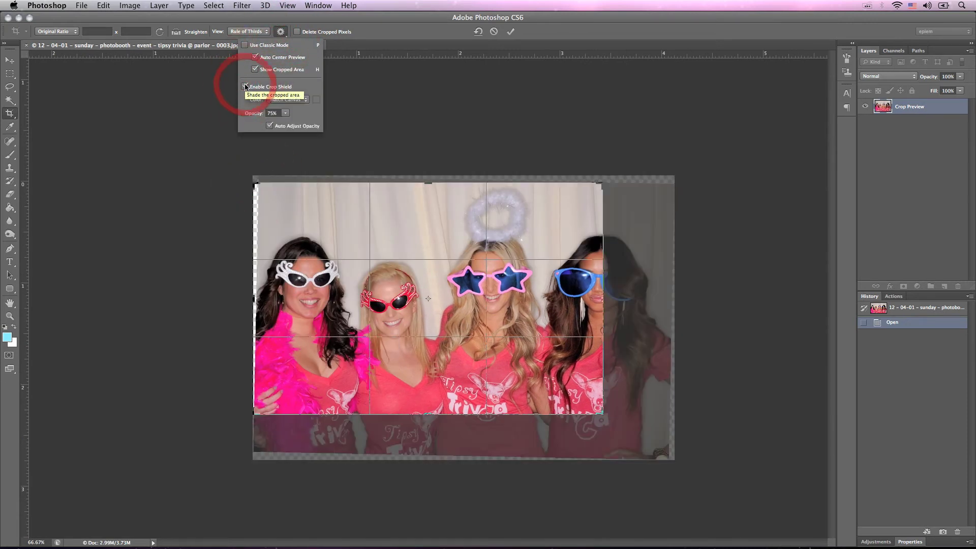
click(363, 33)
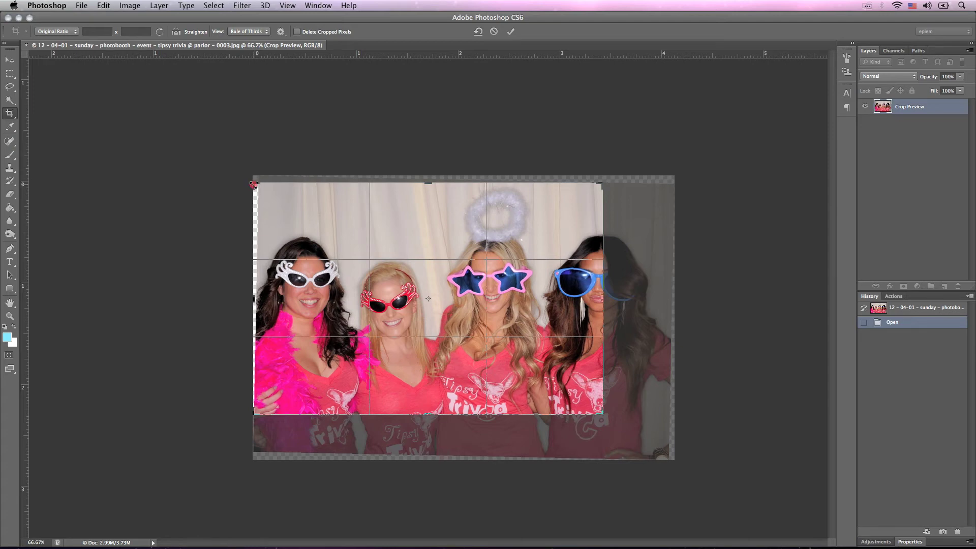
Adjust the crop corners and shift the photo behind the box to frame all four women, then commit the crop.
drag(253, 184, 275, 198)
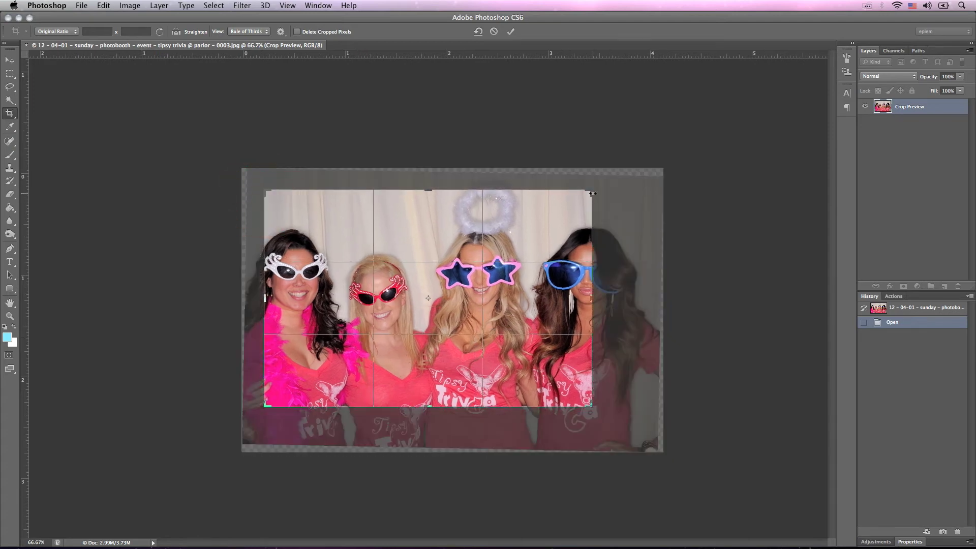
drag(592, 193, 610, 178)
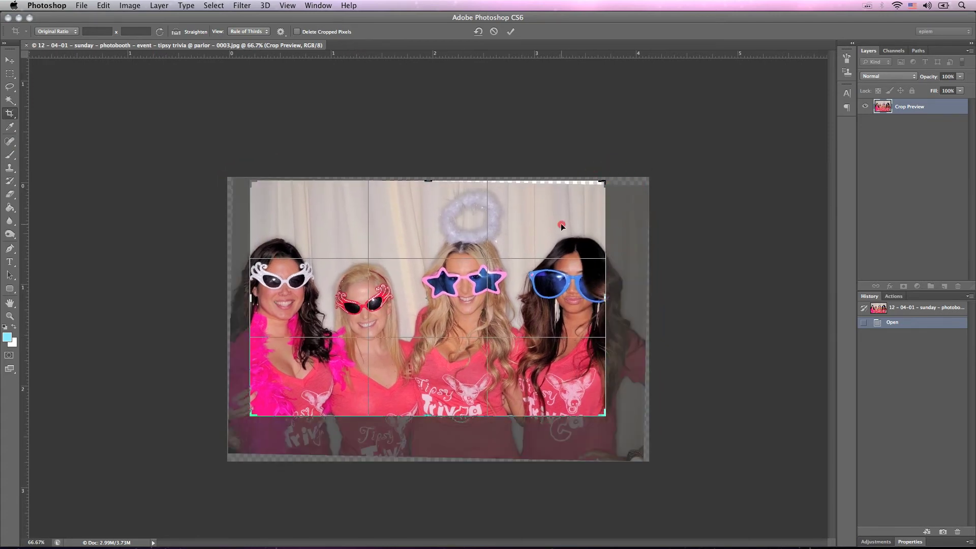
click(566, 240)
drag(565, 238, 560, 205)
key(Return)
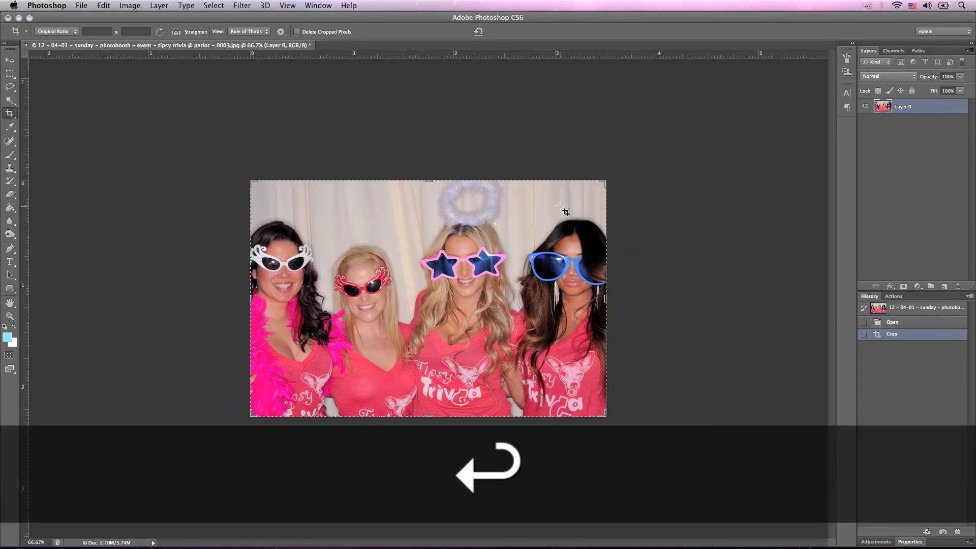